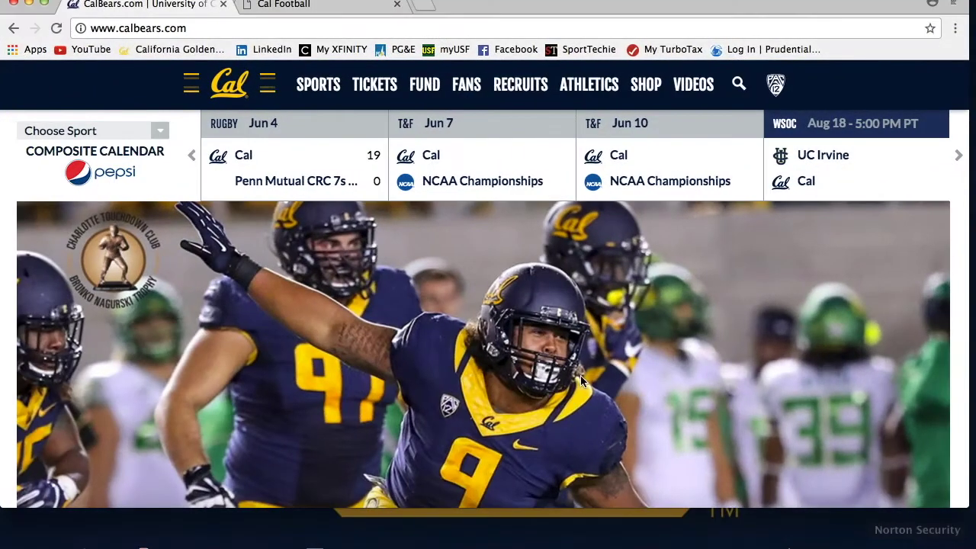
On CalBears.com, go to the Season Ticket Holders Account Login under TICKETS
mouse_move(375, 84)
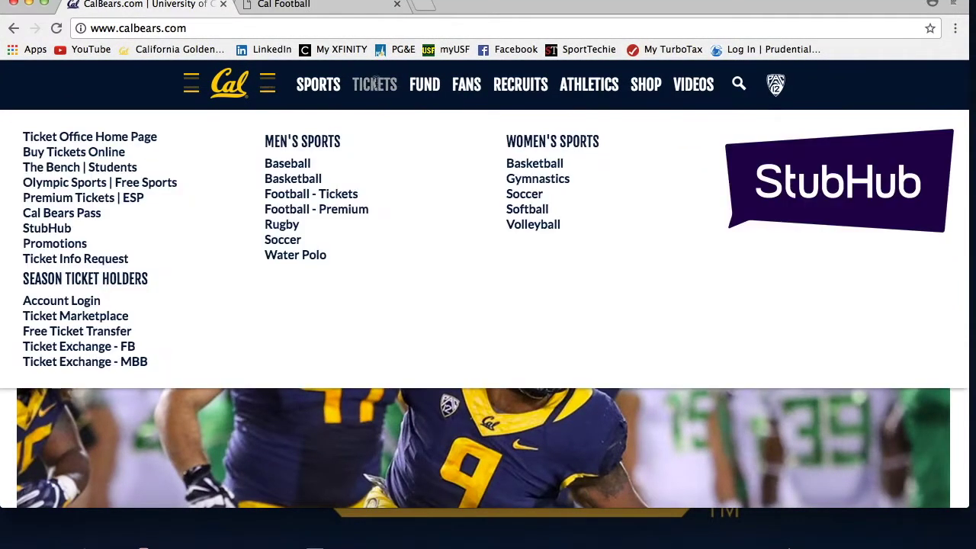
Sign in to the Cal Athletic Ticket Office with the saved credentials and open Manage My Account
left_click(95, 304)
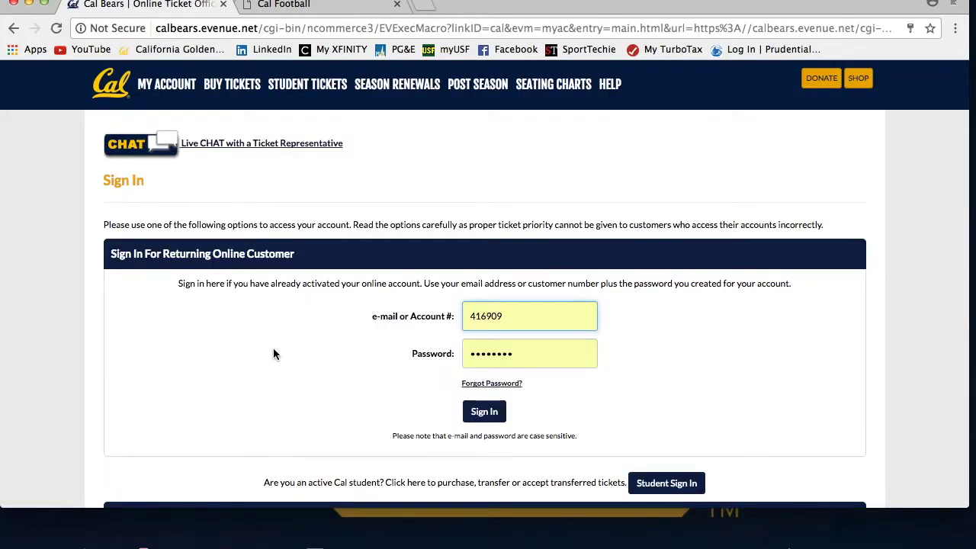
left_click(480, 413)
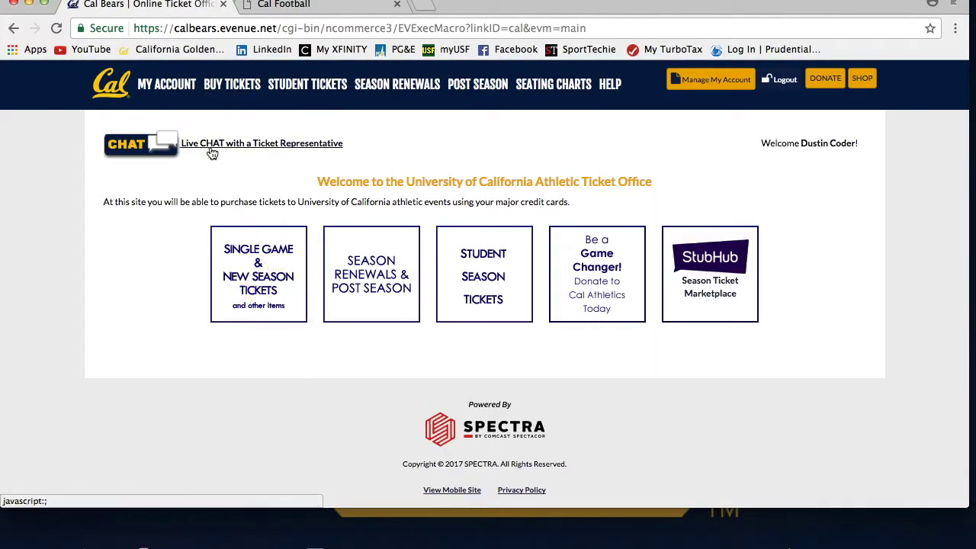
mouse_move(183, 97)
left_click(188, 145)
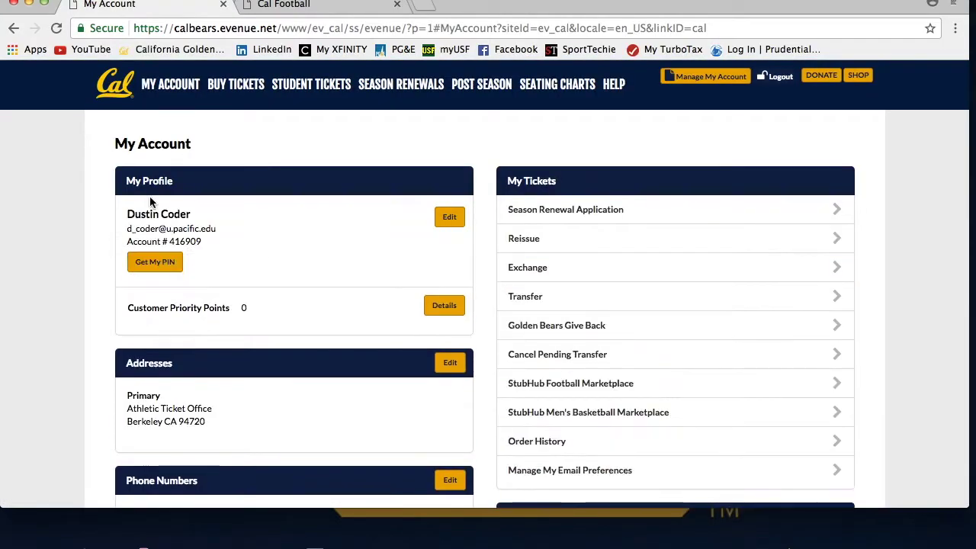
double_click(177, 241)
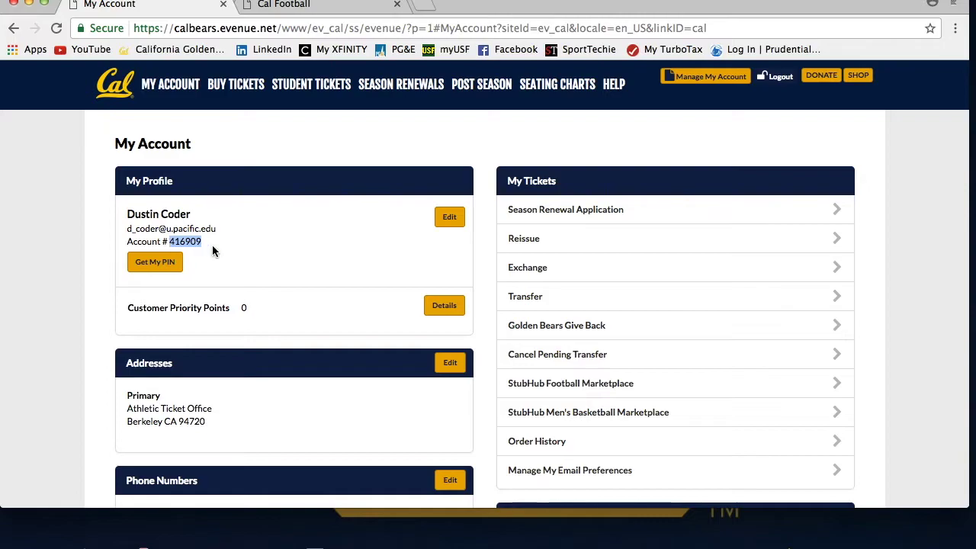
left_click(483, 256)
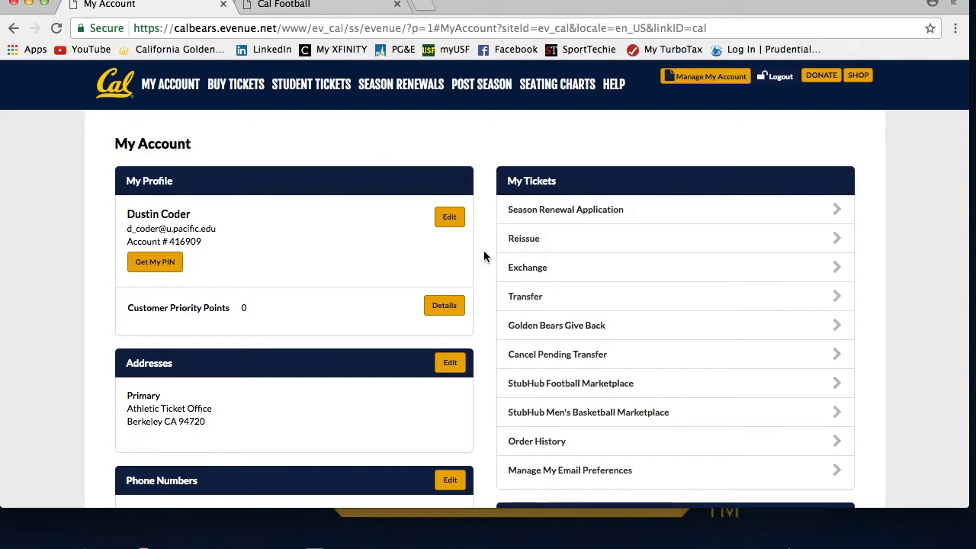
scroll(483, 256, "down", 2)
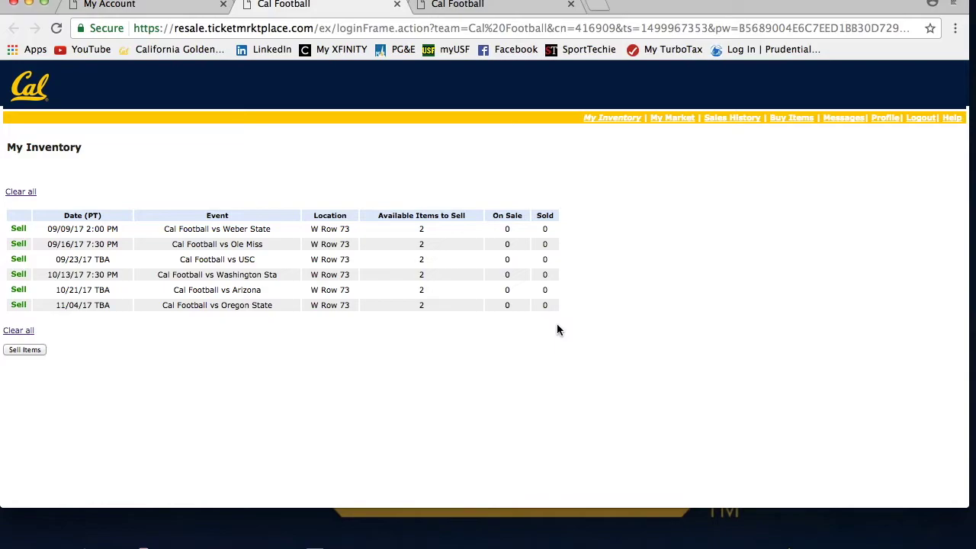
From the marketplace welcome tab, open the Register link for the Marketplace Registration form
left_click(513, 13)
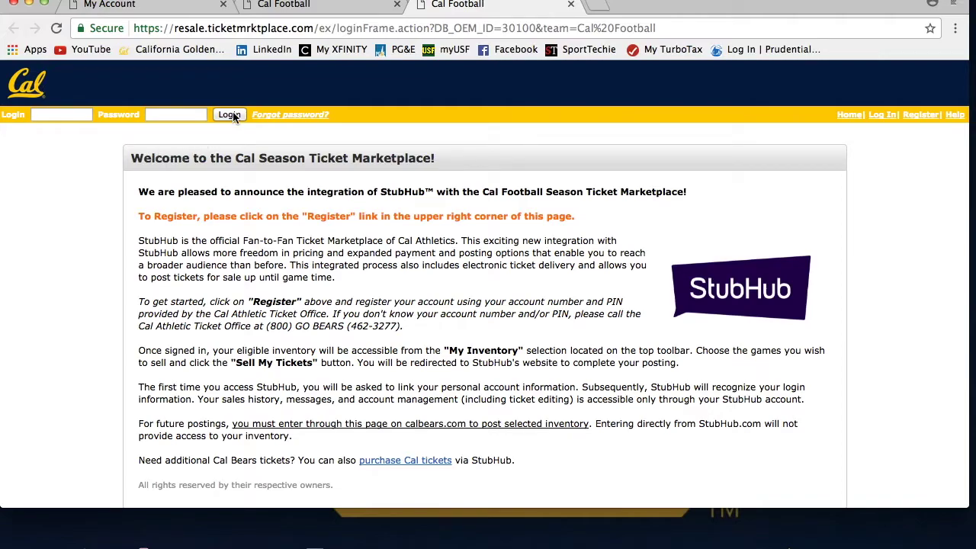
left_click(920, 114)
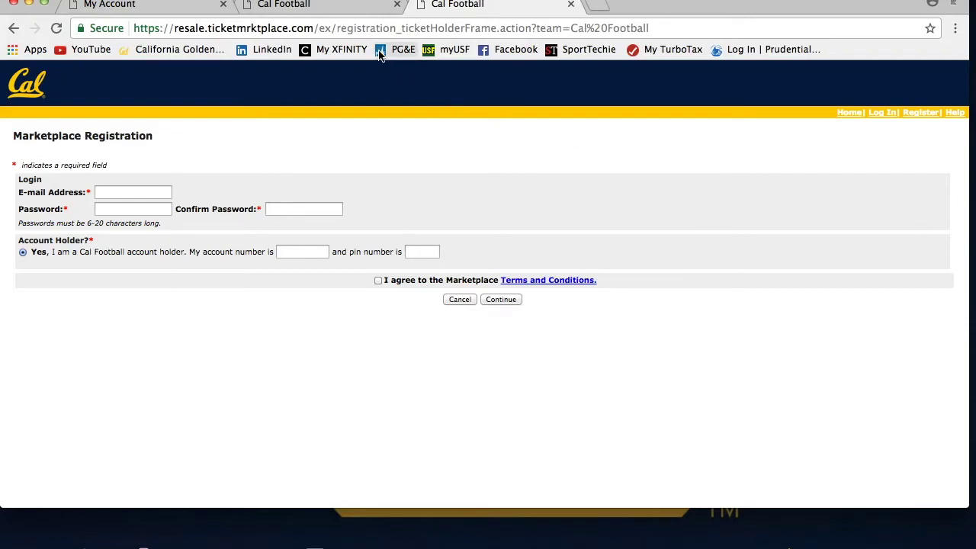
Switch back to the second Cal Football tab showing the My Inventory game list
left_click(356, 10)
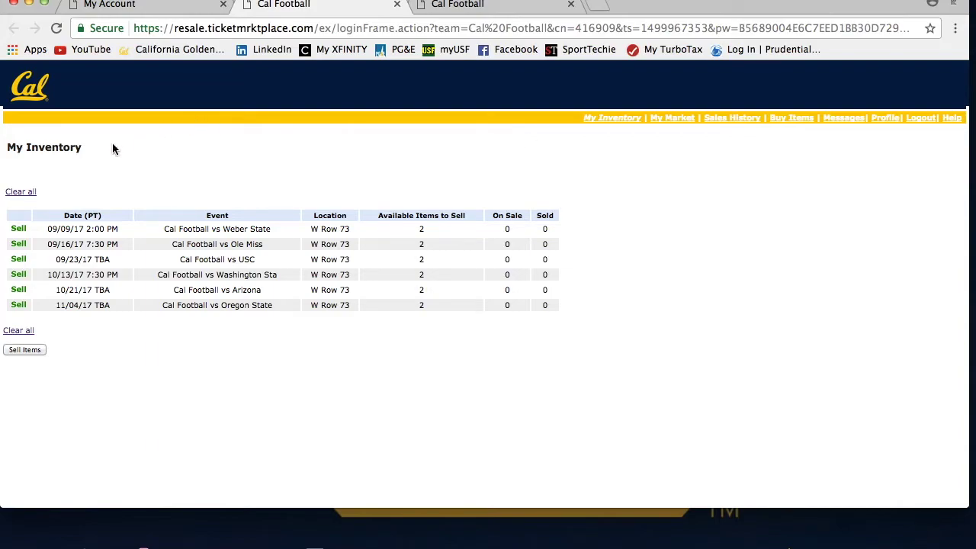
Select Weber State seats 19 and 20 for sale and send them to StubHub
left_click(19, 233)
left_click(45, 244)
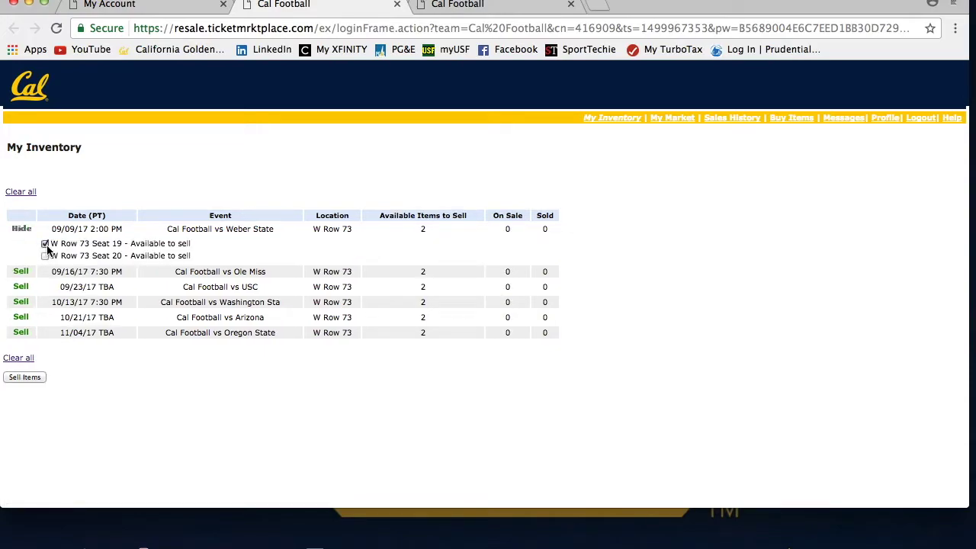
left_click(45, 256)
left_click(21, 272)
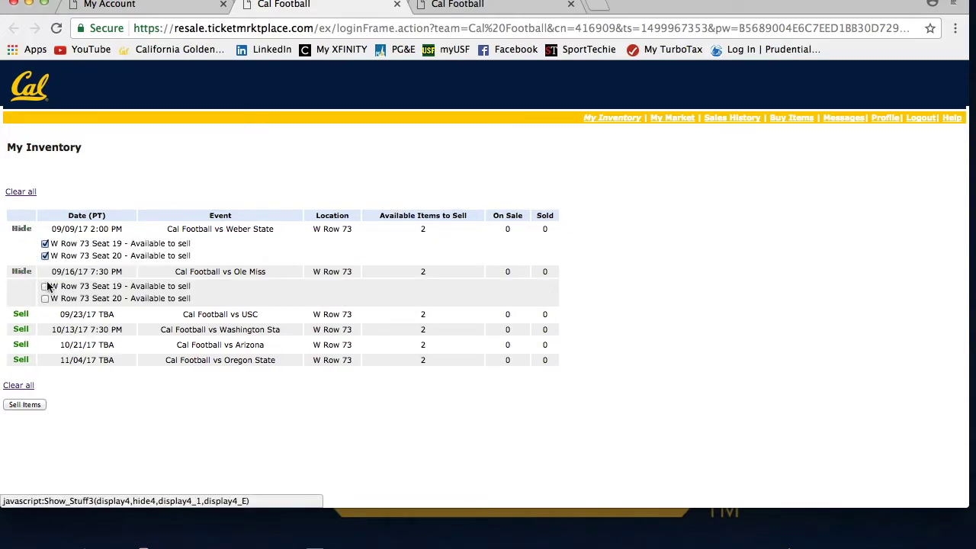
left_click(45, 286)
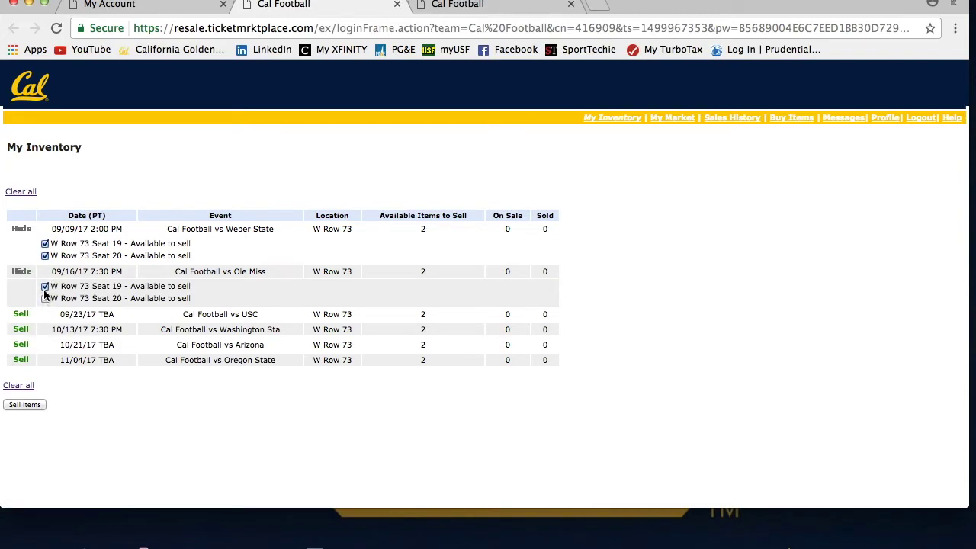
left_click(21, 272)
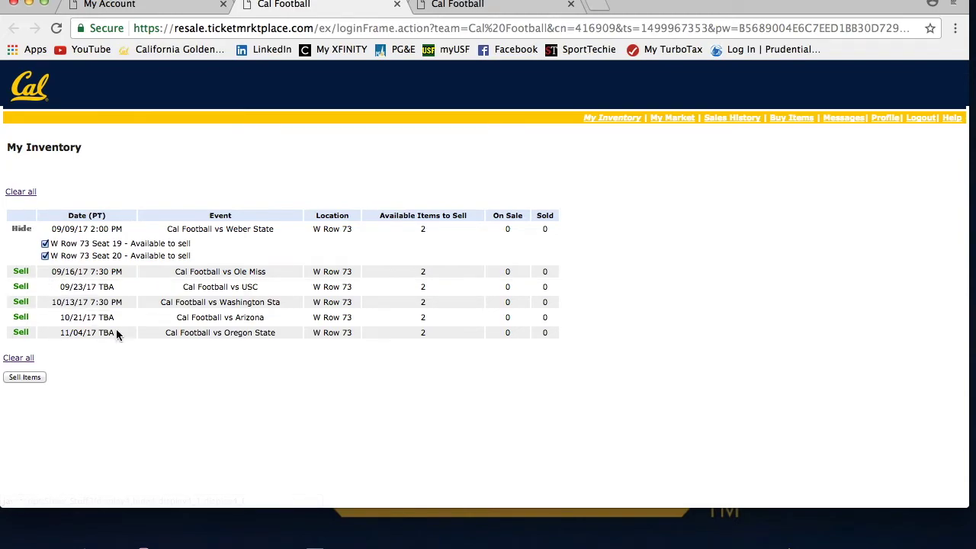
left_click(38, 379)
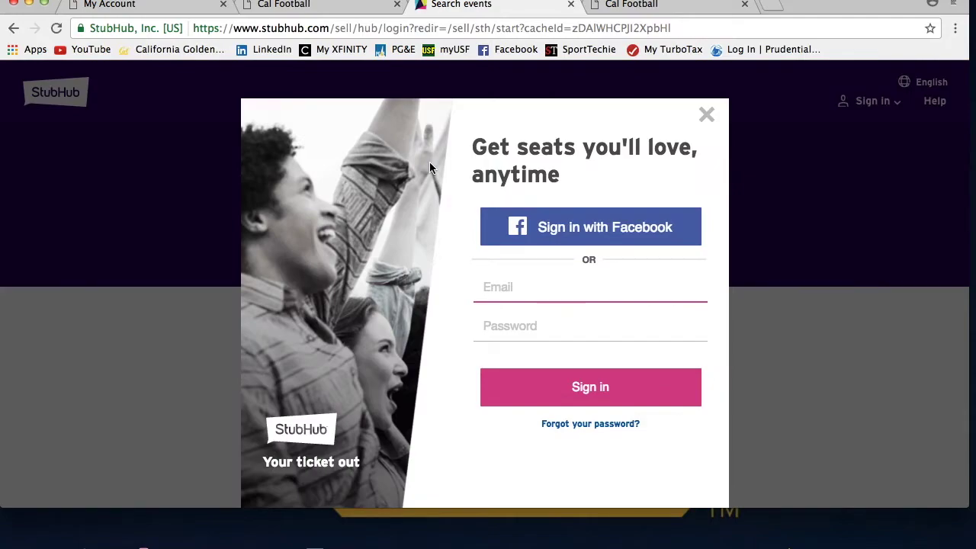
Sign in to StubHub with the autofilled seller e-mail and the account password
scroll(408, 257, "down", 2)
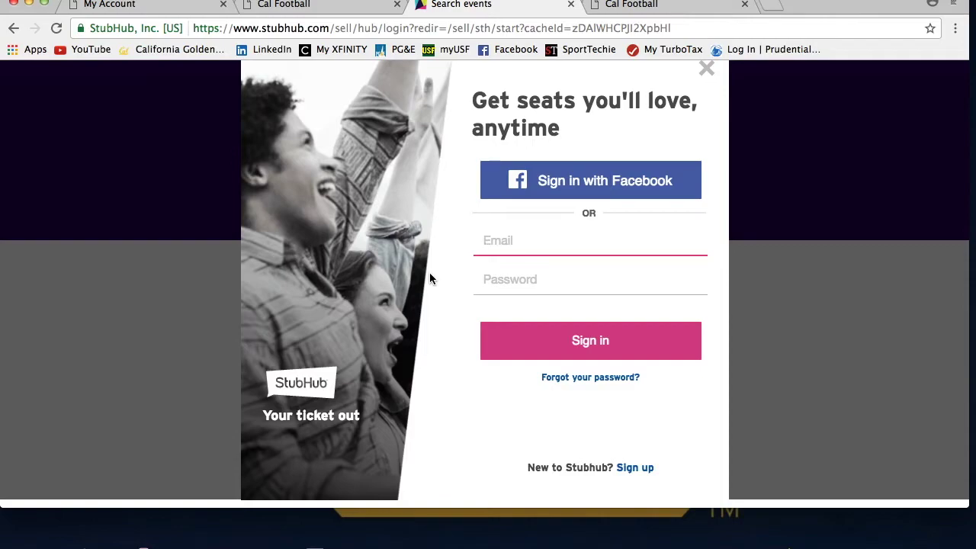
type("erican")
key("BackSpace")
key("Down")
key("Return")
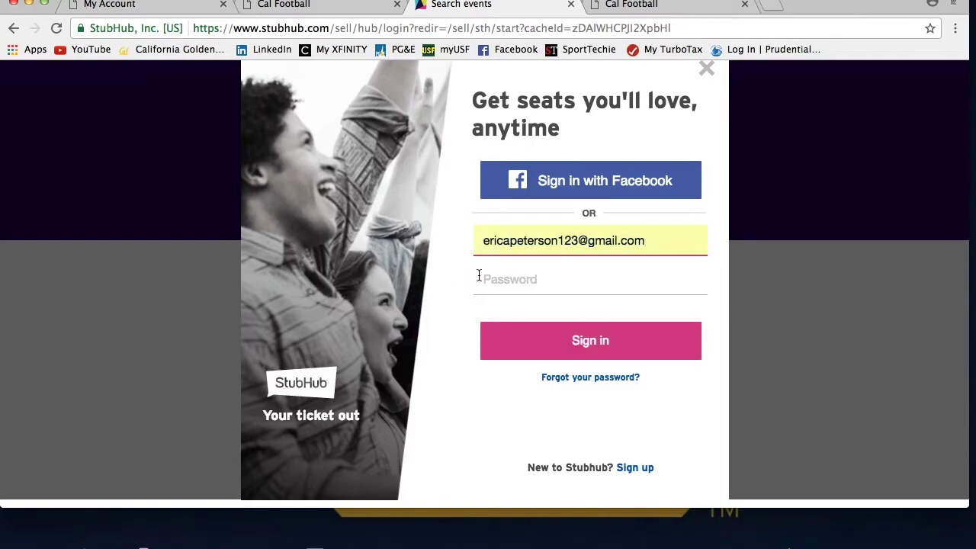
left_click(498, 274)
type("*********")
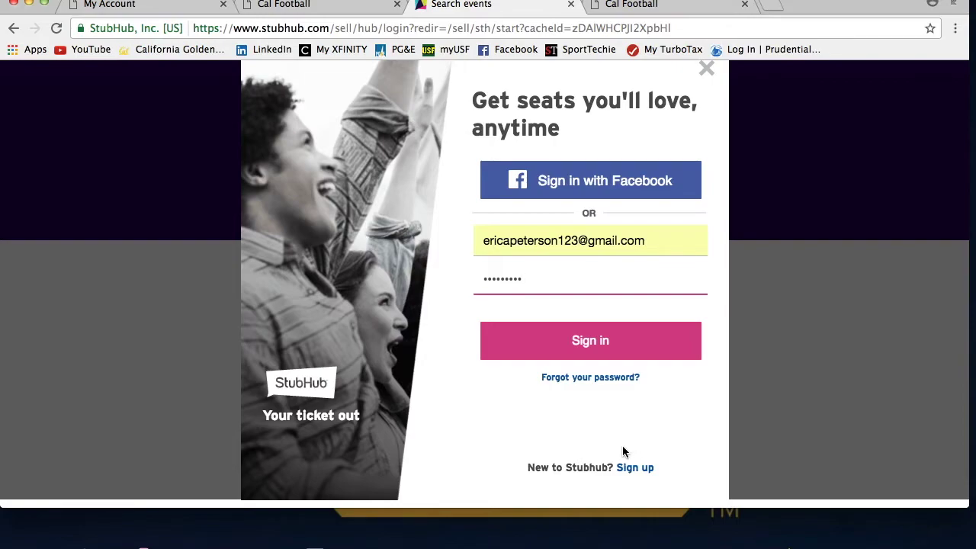
left_click(593, 341)
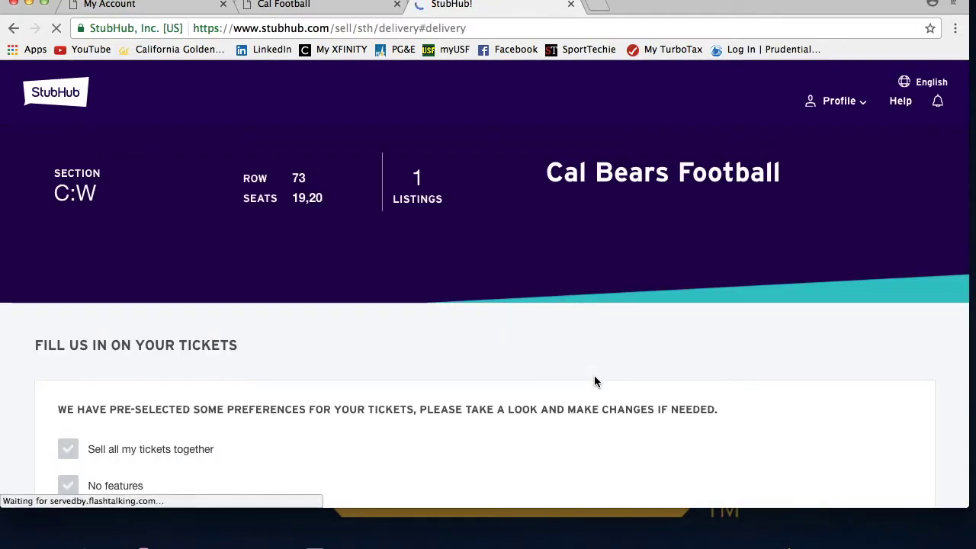
Keep the pre-selected ticket preferences and continue to the Set Your Price page
scroll(595, 381, "down", 3)
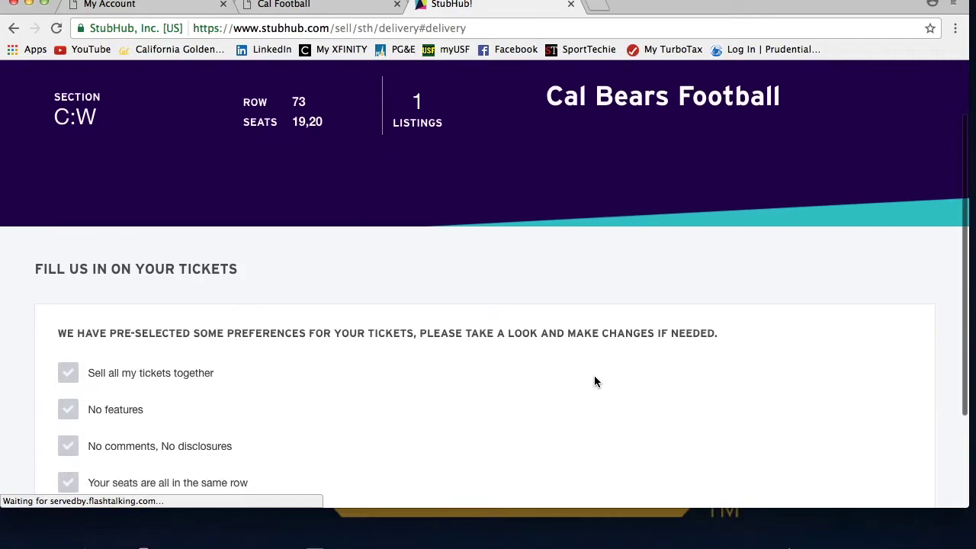
scroll(596, 381, "down", 2)
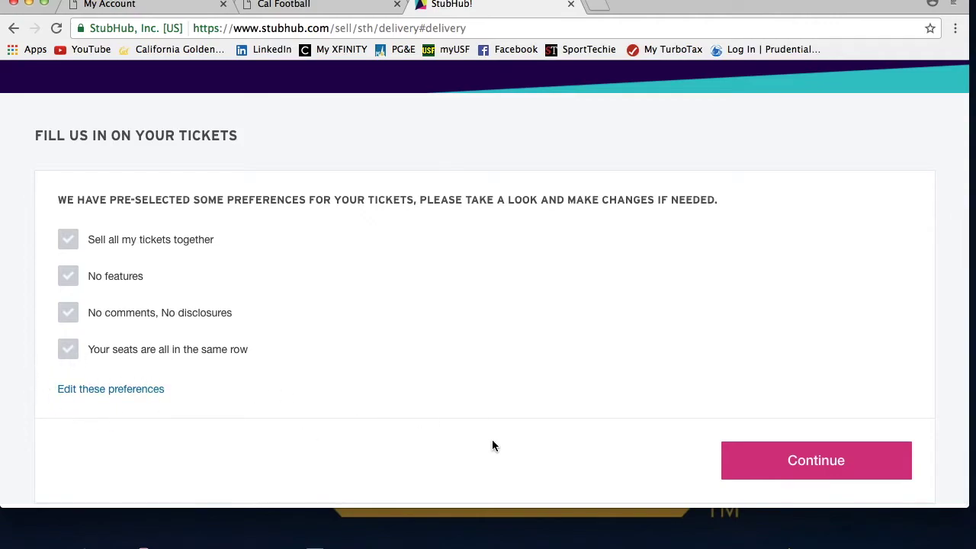
left_click(739, 470)
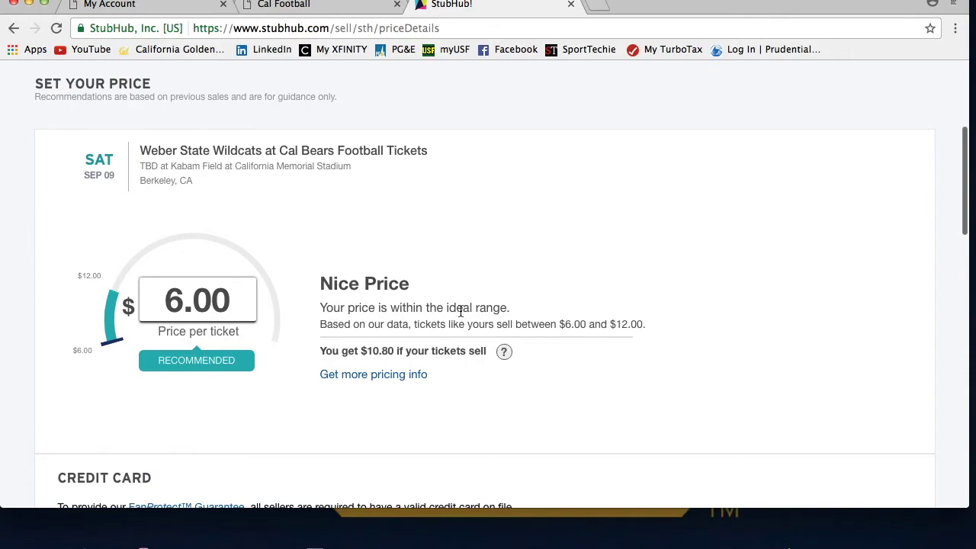
Replace the recommended $6.00 price with $50.00 per ticket, giving a $90.00 payout
key("BackSpace")
key("BackSpace")
key("BackSpace")
key("BackSpace")
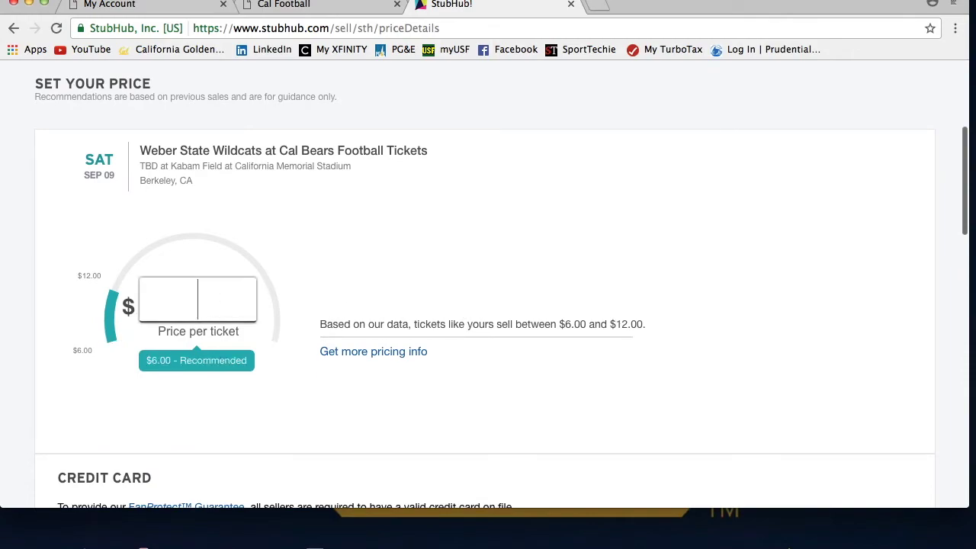
type("50.00")
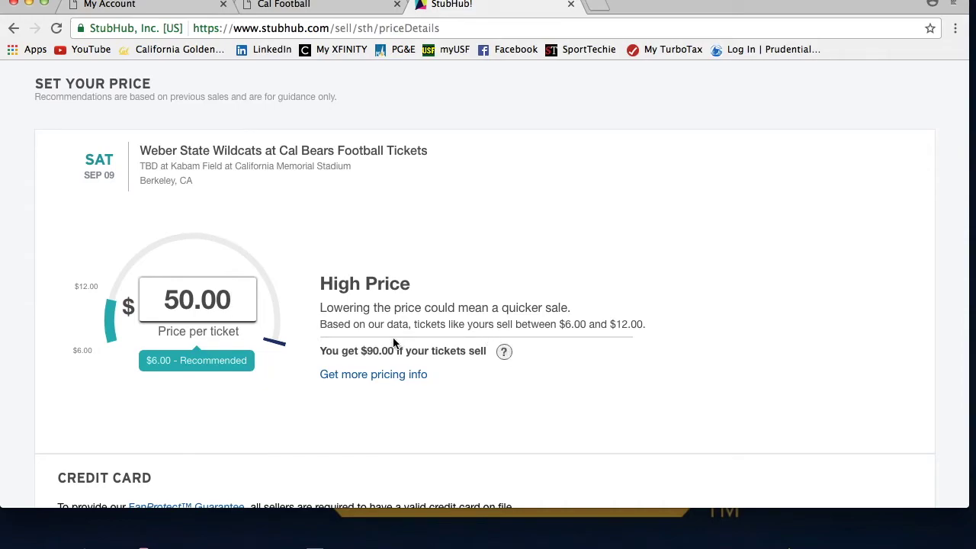
scroll(393, 342, "down", 3)
scroll(393, 342, "down", 5)
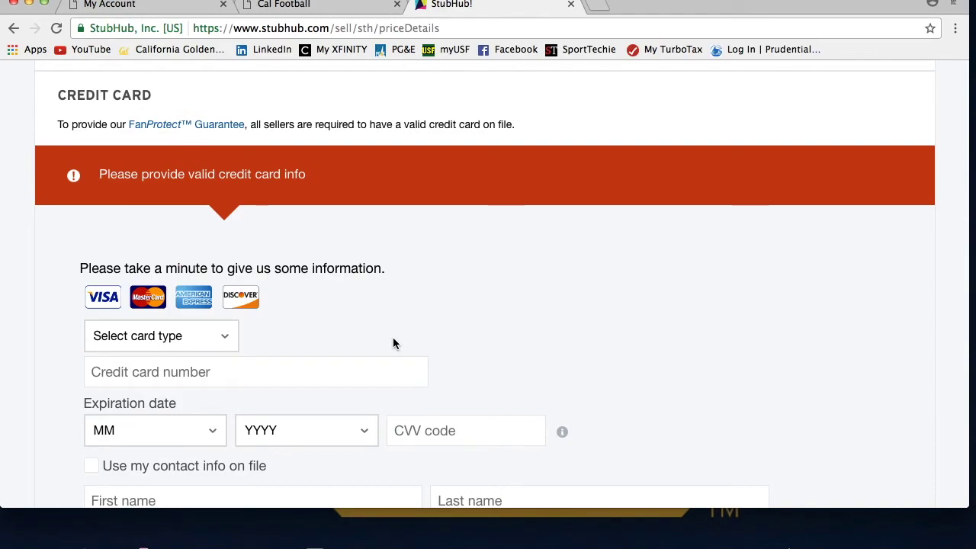
scroll(392, 342, "down", 11)
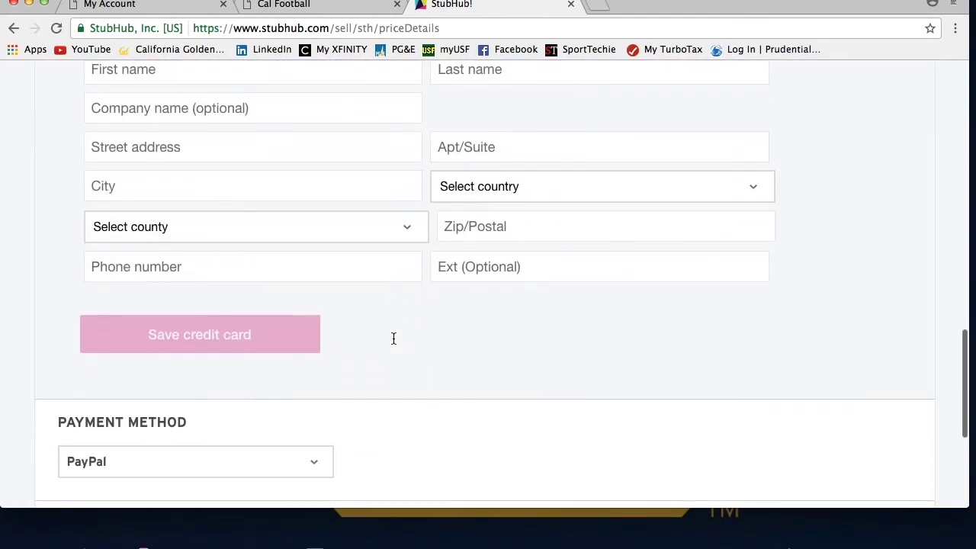
left_click(270, 346)
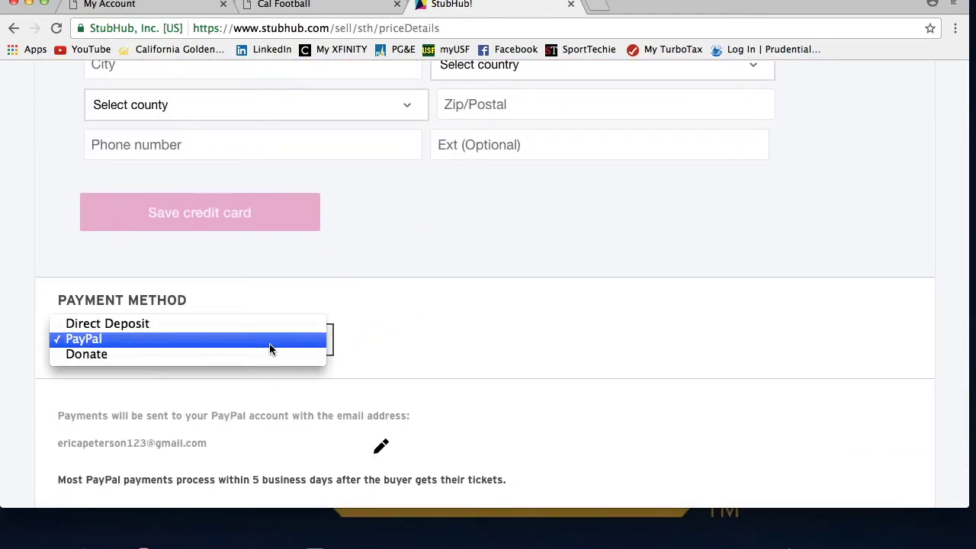
left_click(272, 342)
scroll(474, 358, "down", 3)
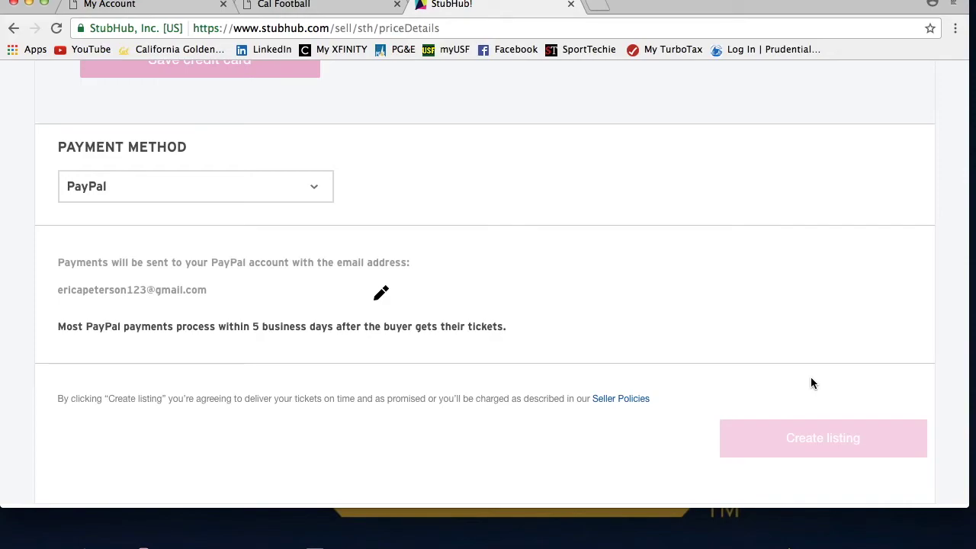
scroll(810, 382, "up", 20)
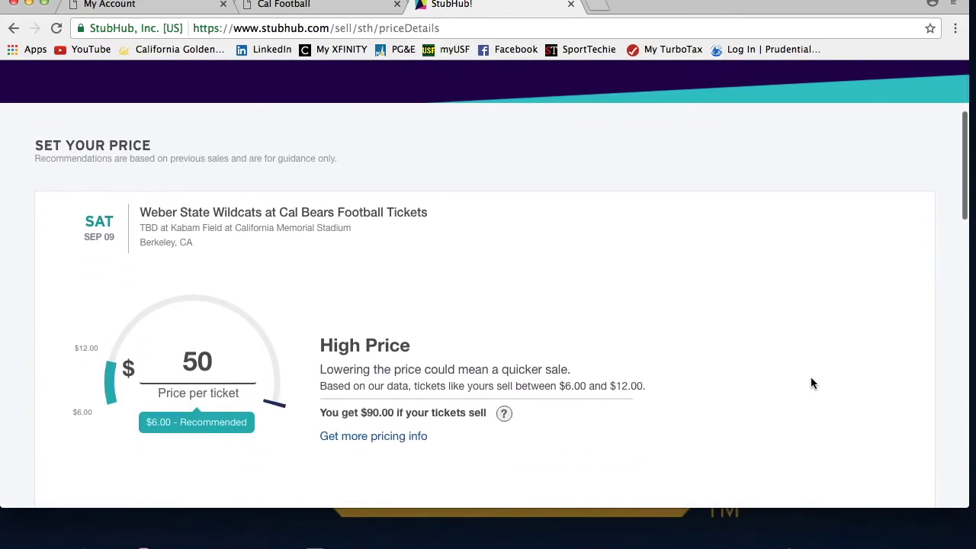
scroll(812, 382, "down", 1)
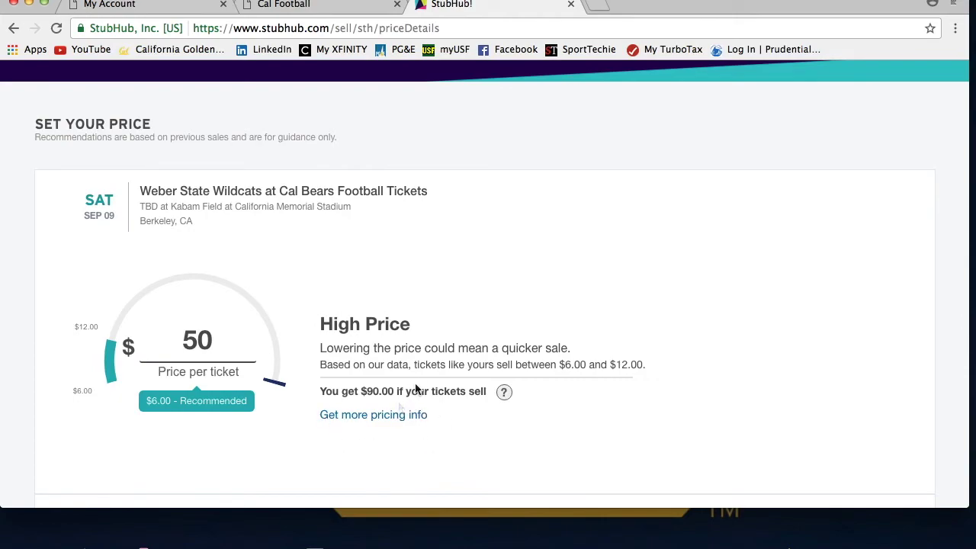
triple_click(427, 365)
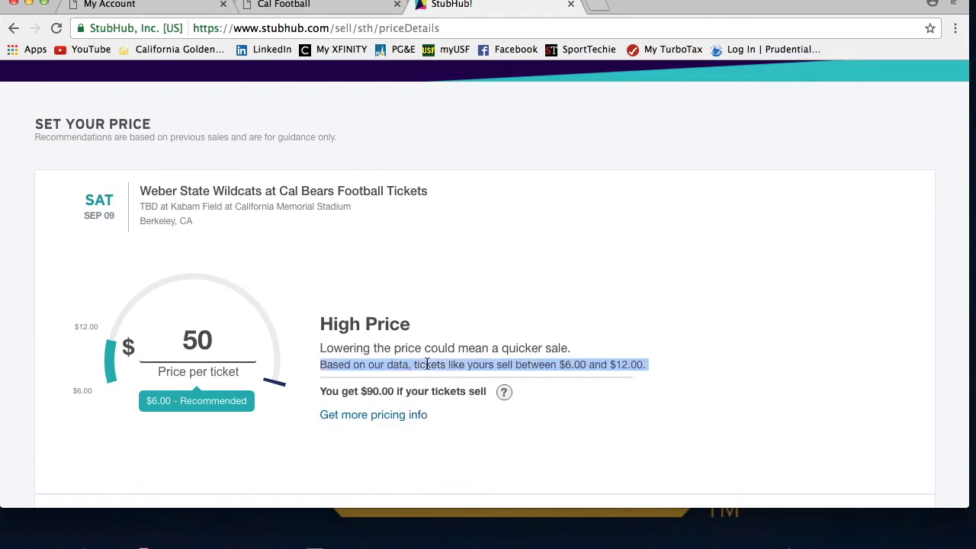
left_click(472, 364)
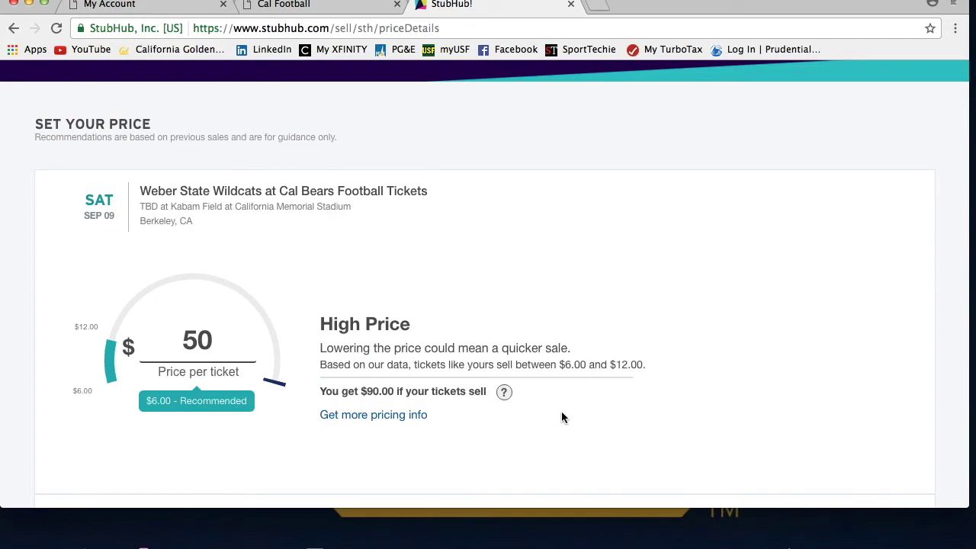